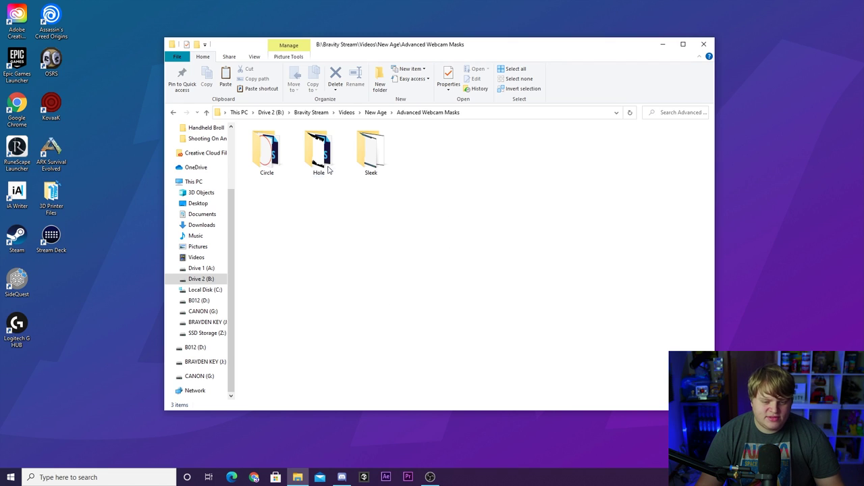
# Survey the Circle, Hole and Sleek mask folders, then view the Circle folder's jpg and png files
pyautogui.click(270, 155)
pyautogui.click(323, 170)
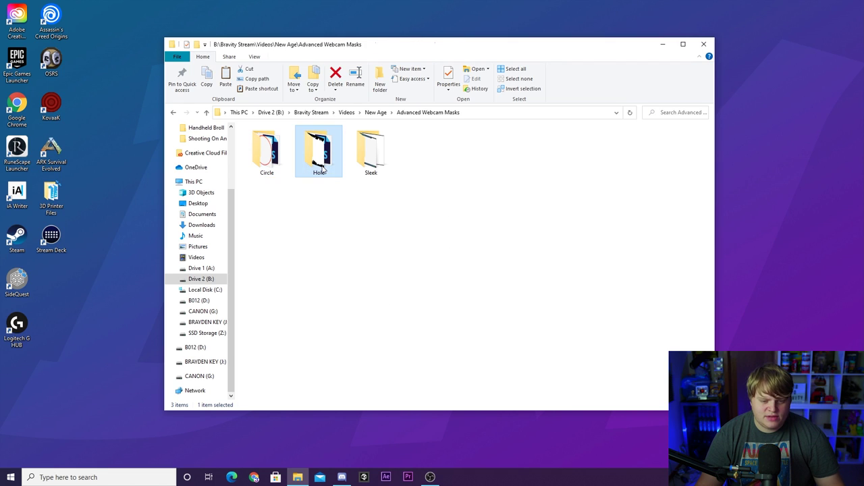
pyautogui.click(377, 173)
pyautogui.click(381, 295)
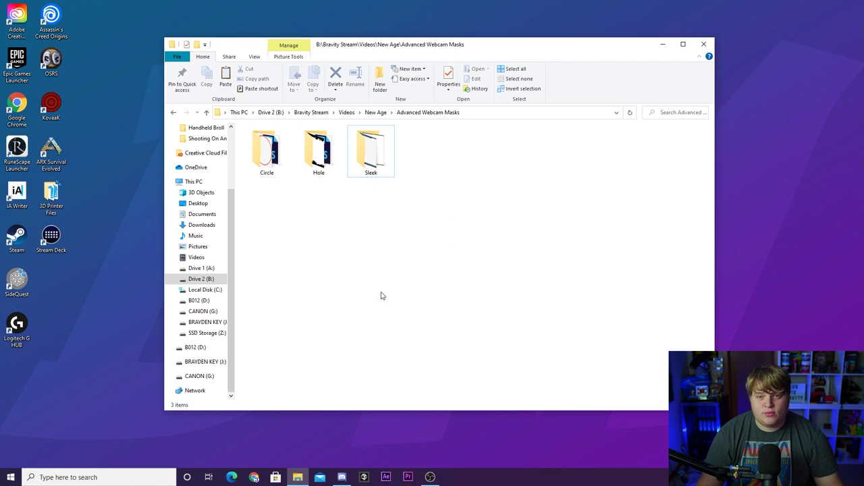
pyautogui.doubleClick(259, 160)
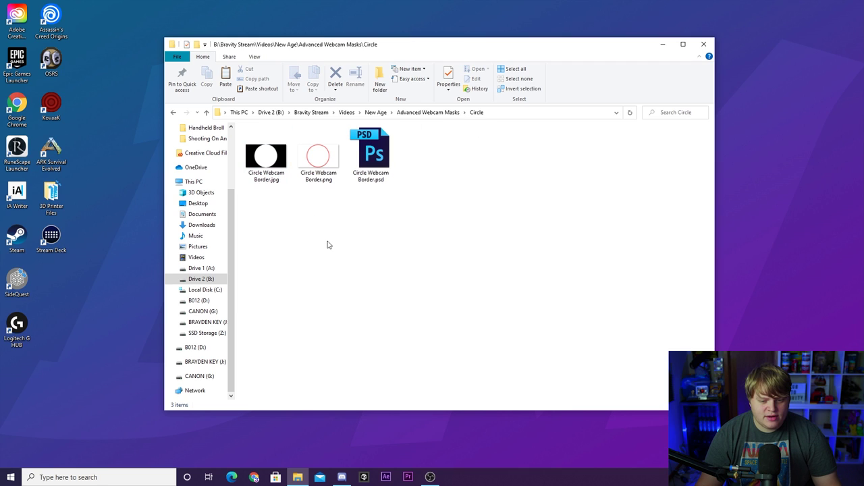
pyautogui.moveTo(270, 196); pyautogui.dragTo(321, 217)
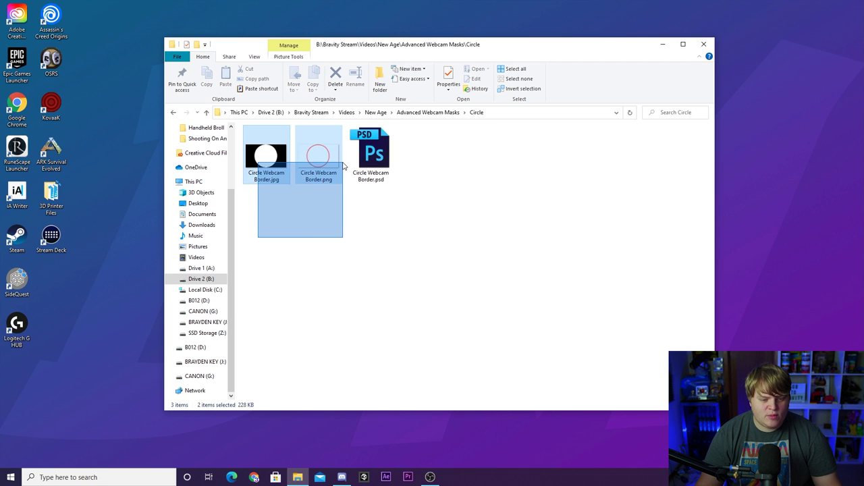
pyautogui.moveTo(263, 238); pyautogui.dragTo(320, 128)
pyautogui.click(435, 142)
# Browse the Hole and Sleek mask folders, checking Webcam Border 3.png
pyautogui.click(424, 112)
pyautogui.doubleClick(316, 152)
pyautogui.click(290, 244)
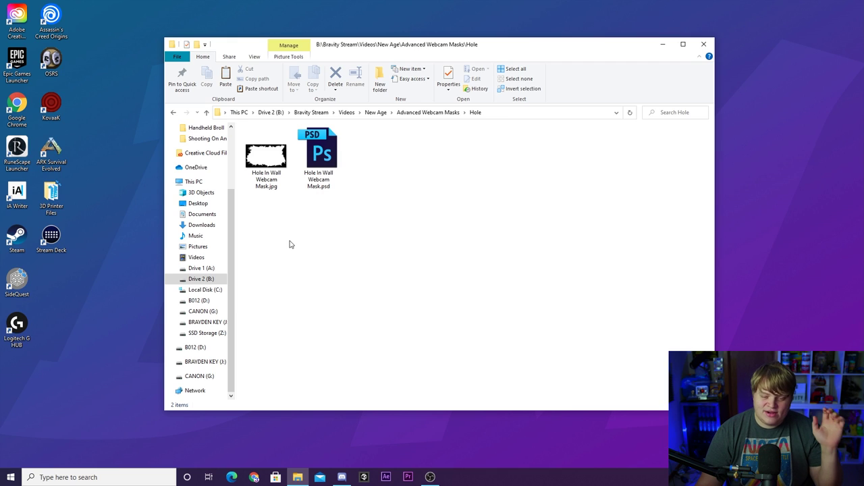
pyautogui.click(428, 113)
pyautogui.doubleClick(368, 150)
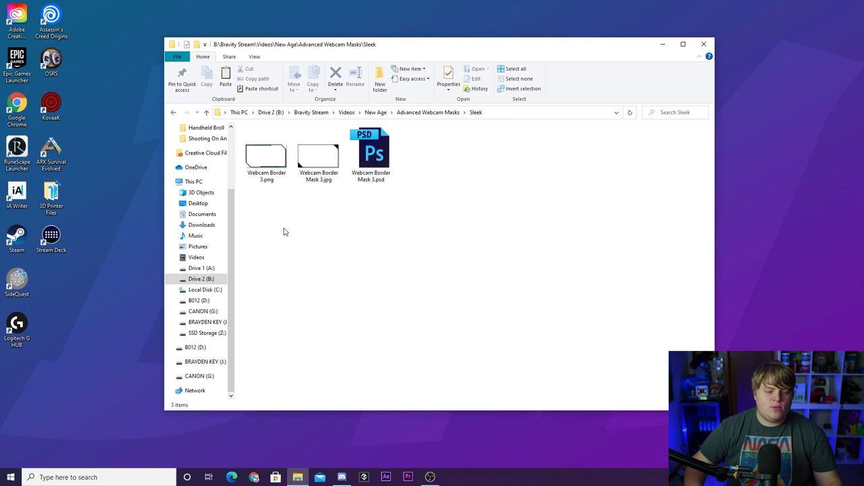
pyautogui.click(282, 161)
pyautogui.click(304, 217)
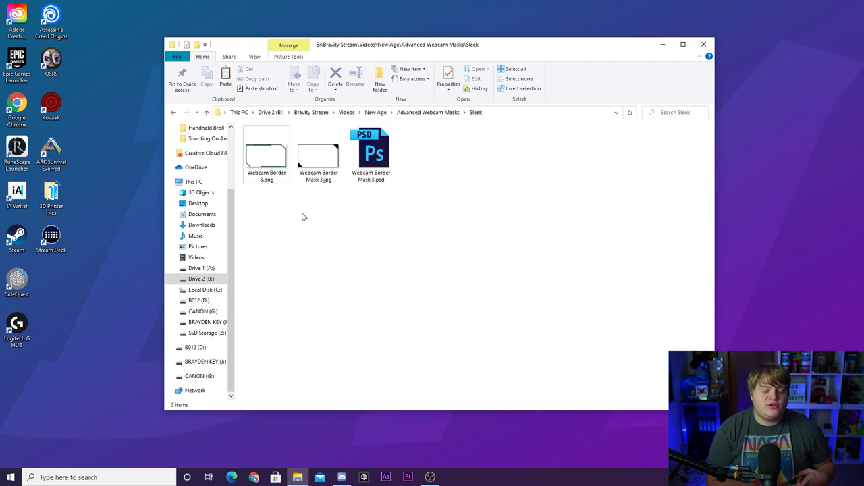
# Revisit the Sleek and Hole folders to check Webcam Border Mask 3.psd and Hole In Wall Webcam Mask.psd
pyautogui.press('BackSpace')
pyautogui.doubleClick(377, 156)
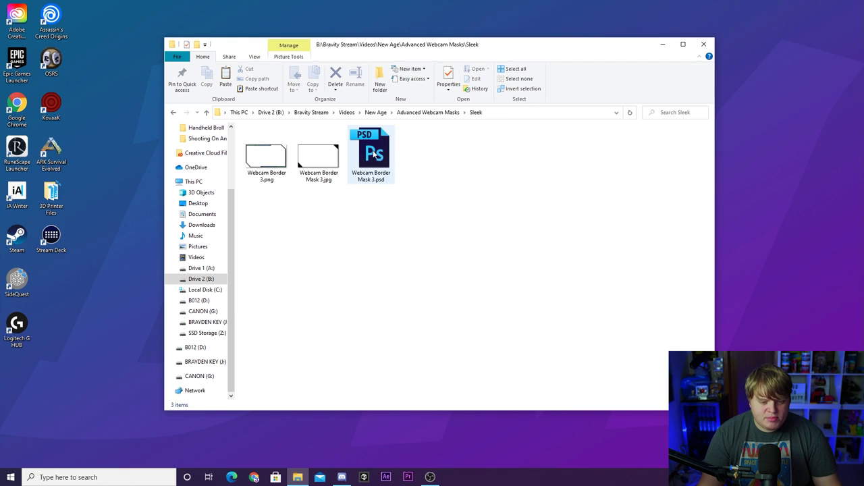
pyautogui.moveTo(395, 241); pyautogui.dragTo(383, 162)
pyautogui.click(433, 114)
pyautogui.doubleClick(324, 159)
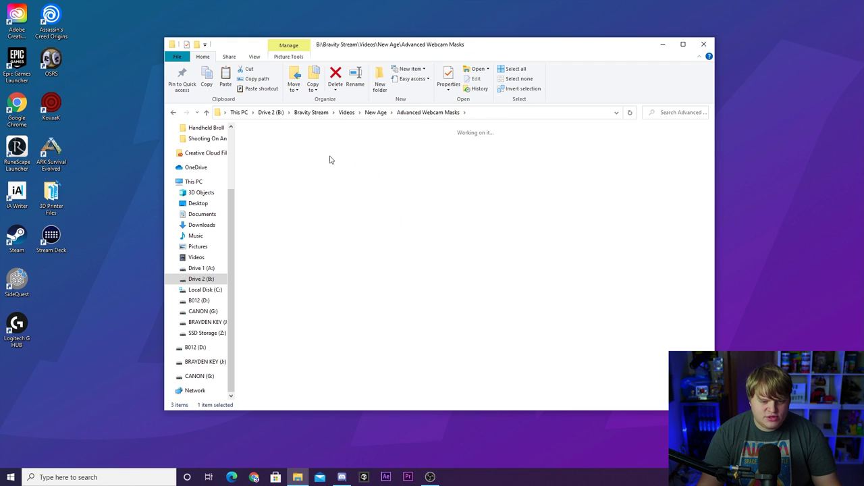
pyautogui.moveTo(354, 235); pyautogui.dragTo(395, 139)
# Return to the Circle folder and check the Circle Webcam Border.psd file
pyautogui.click(428, 112)
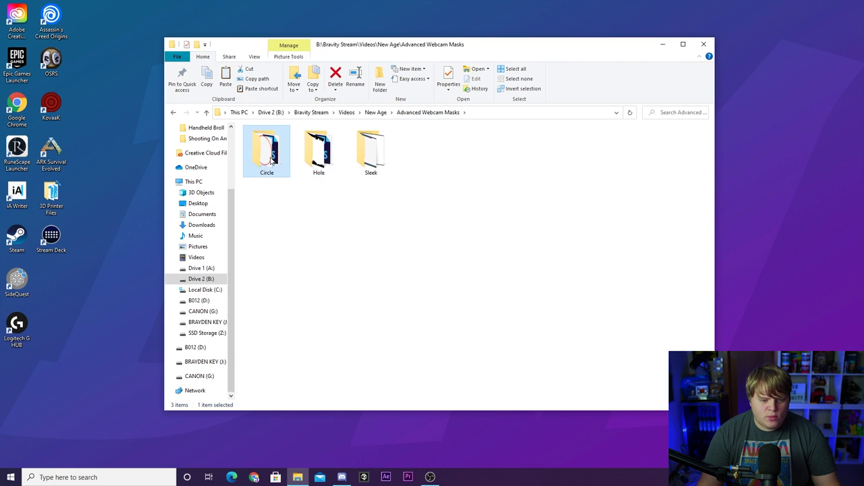
pyautogui.doubleClick(266, 159)
pyautogui.moveTo(389, 213); pyautogui.dragTo(403, 155)
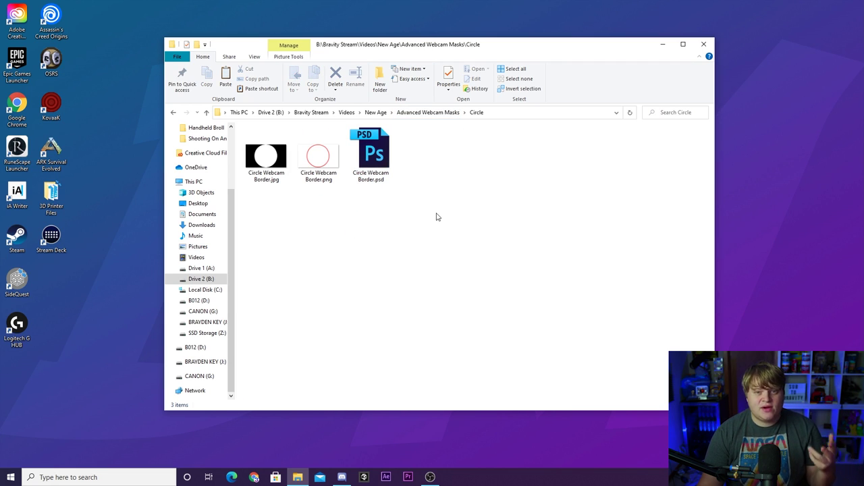
pyautogui.click(433, 160)
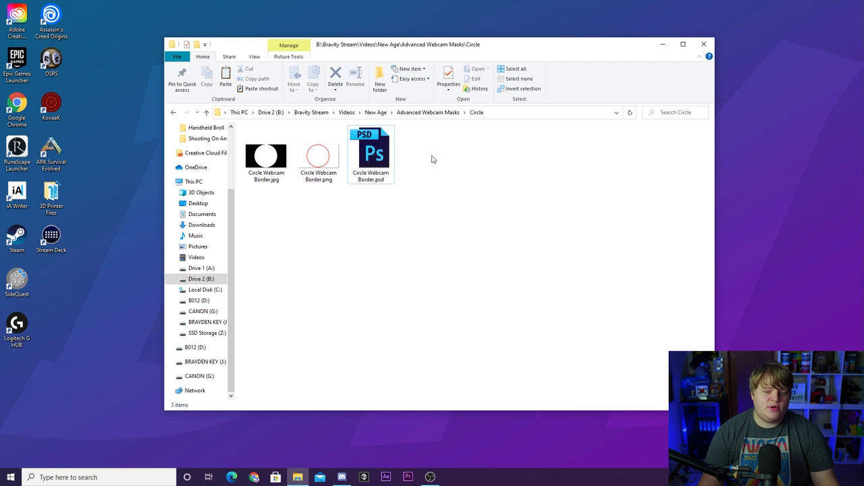
pyautogui.click(427, 113)
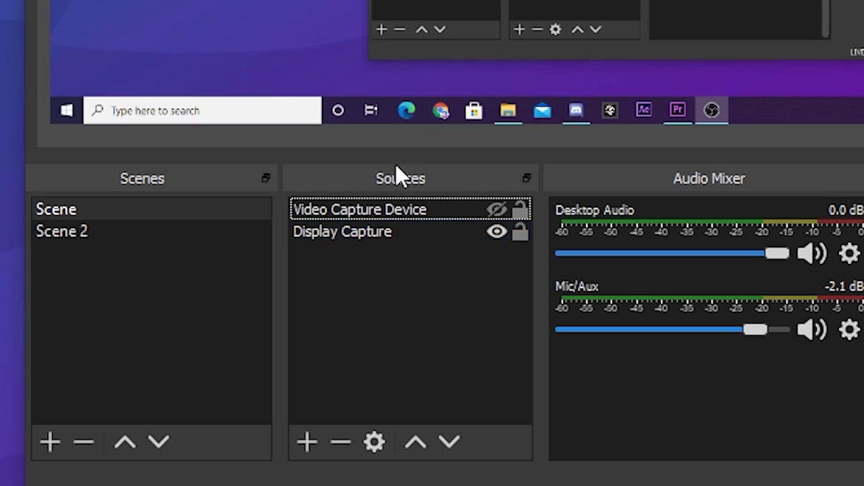
# Add an Image Mask/Blend filter with its default name to the Video Capture Device source
pyautogui.click(497, 209)
pyautogui.rightClick(403, 207)
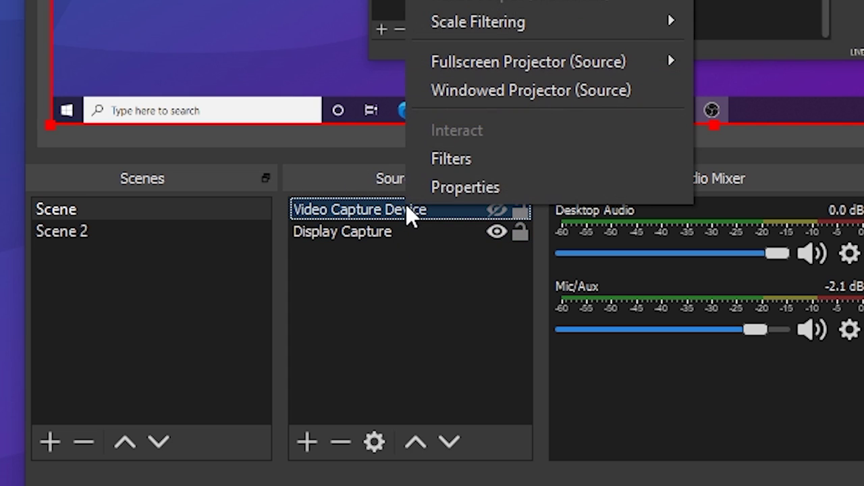
pyautogui.click(469, 162)
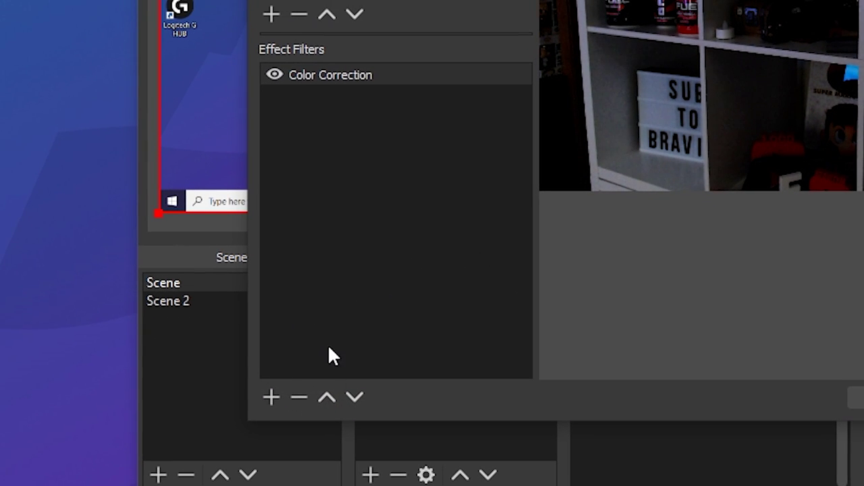
pyautogui.click(272, 398)
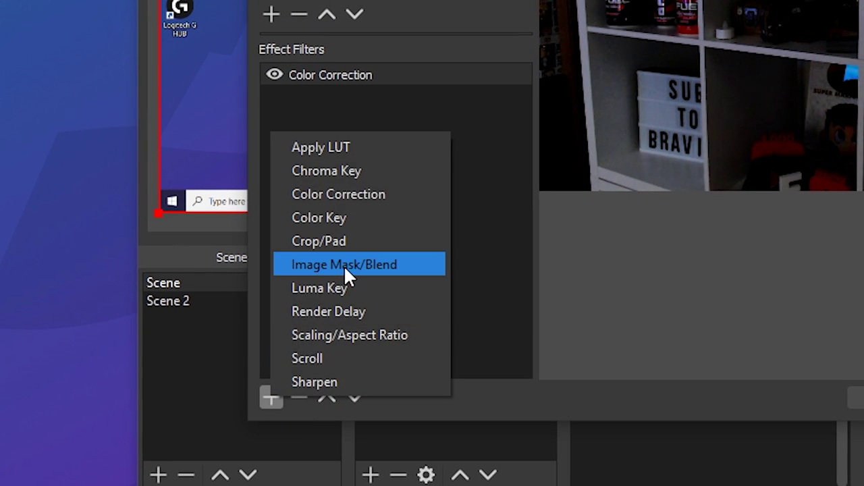
pyautogui.click(343, 274)
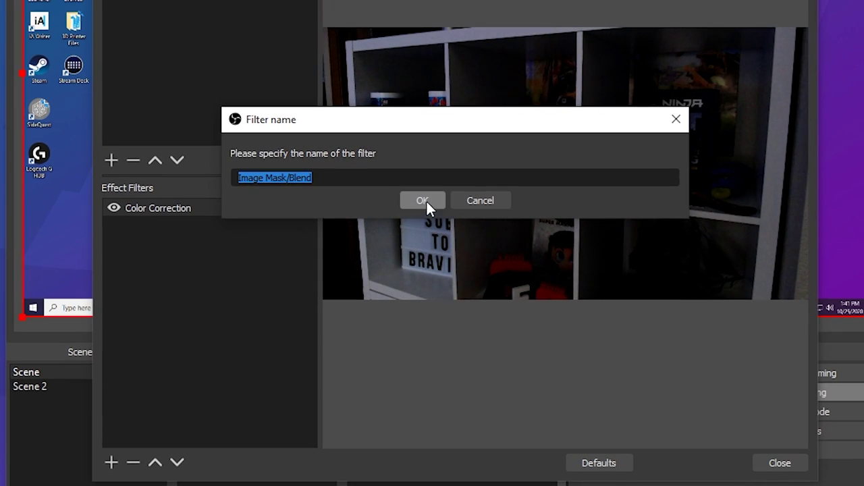
pyautogui.click(426, 203)
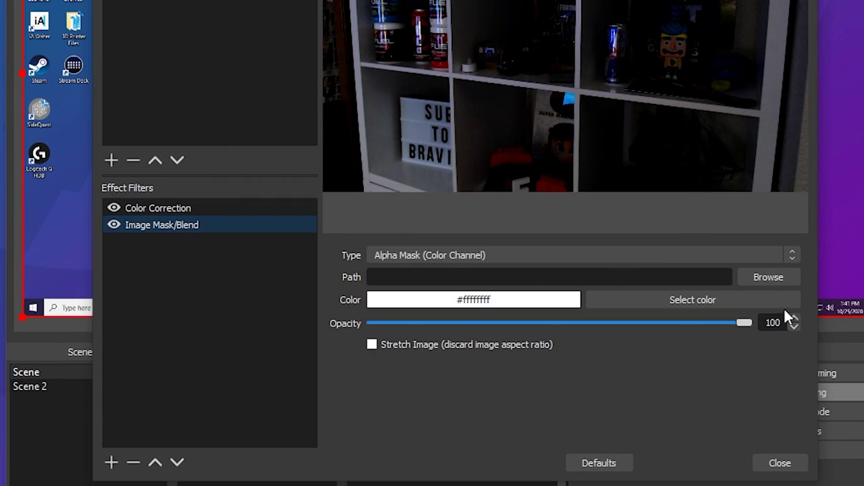
# Set the mask filter's path to the Hole In Wall Webcam Mask image from the Hole folder
pyautogui.click(761, 279)
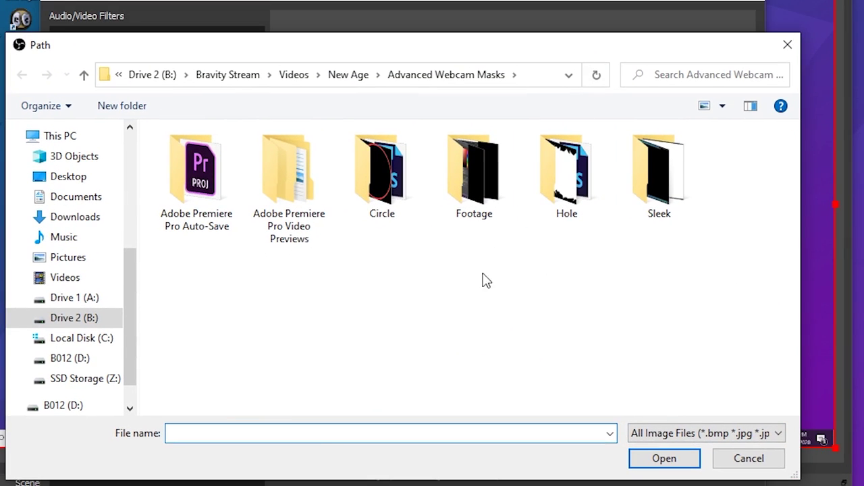
pyautogui.click(558, 187)
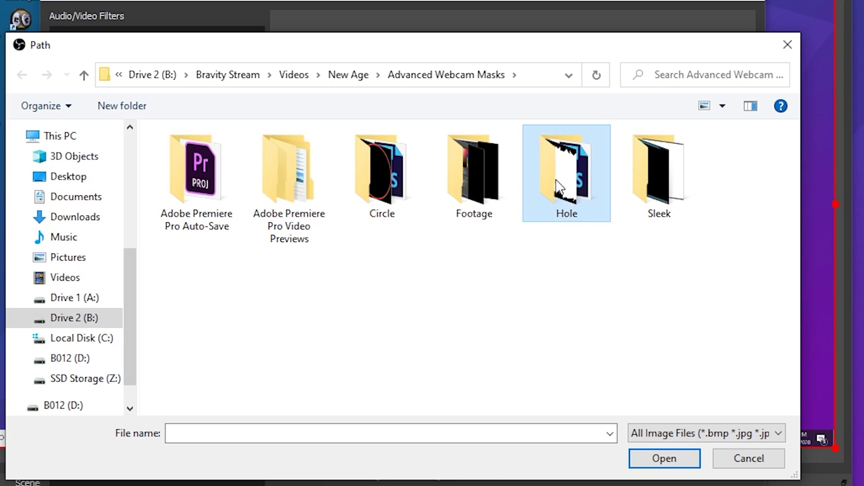
pyautogui.doubleClick(574, 180)
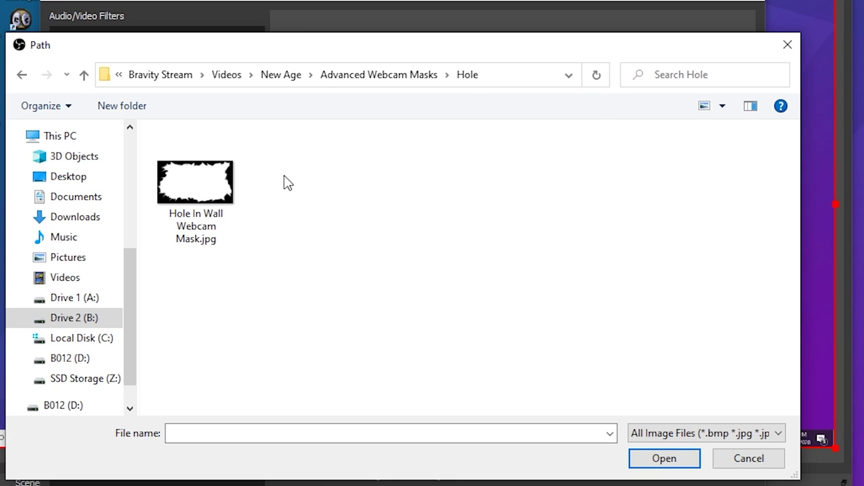
pyautogui.click(200, 188)
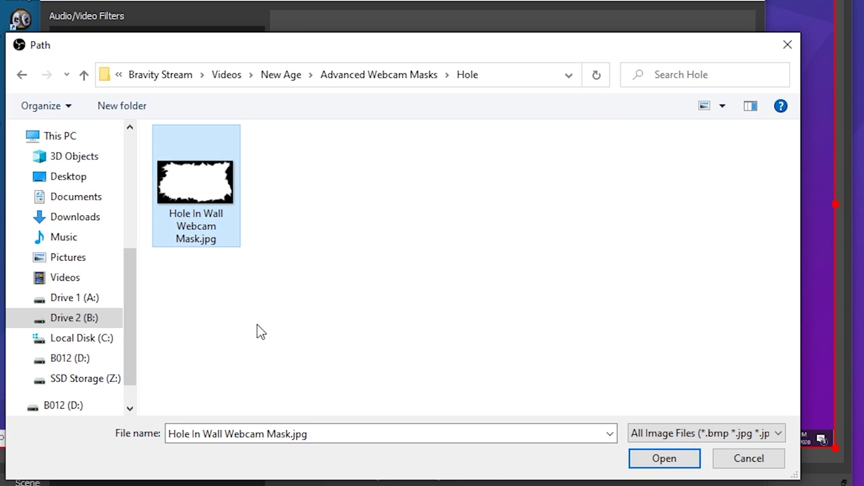
pyautogui.click(287, 288)
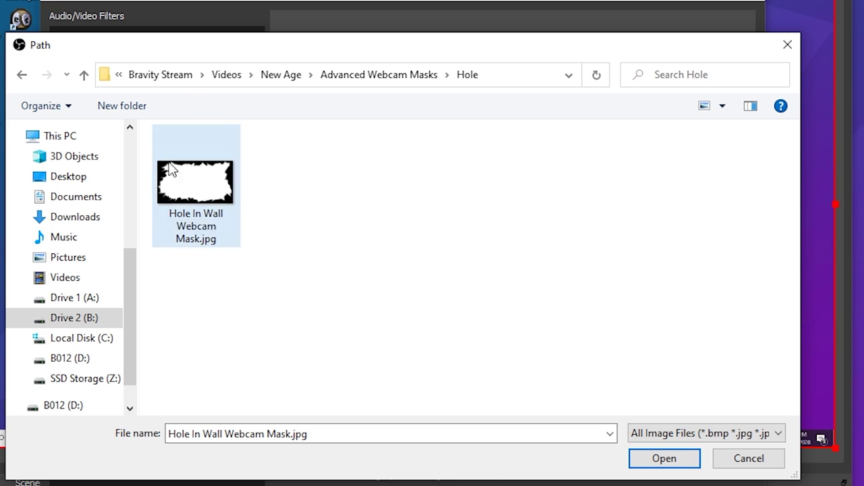
pyautogui.click(658, 463)
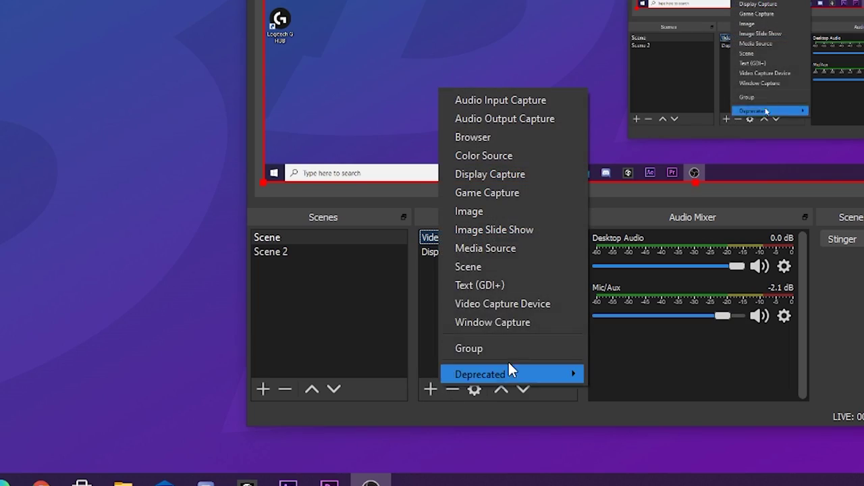
# Add an Image source named Image showing the Circle Webcam Border png
pyautogui.click(472, 211)
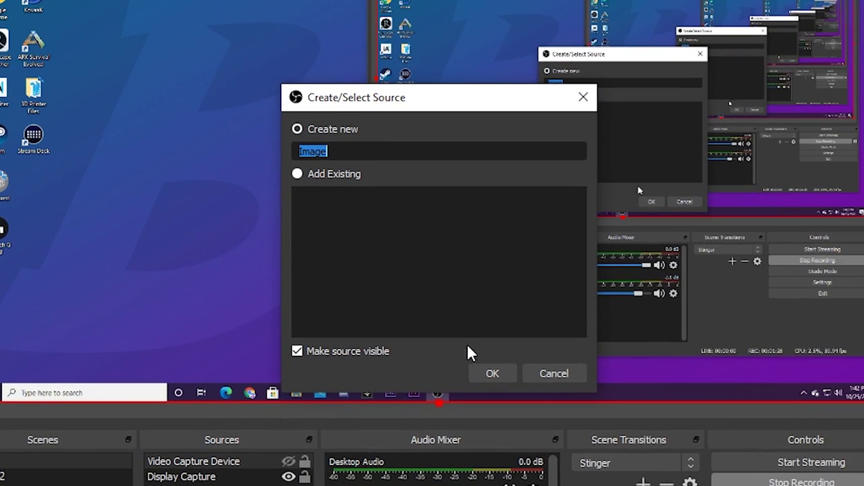
pyautogui.click(492, 373)
pyautogui.click(677, 335)
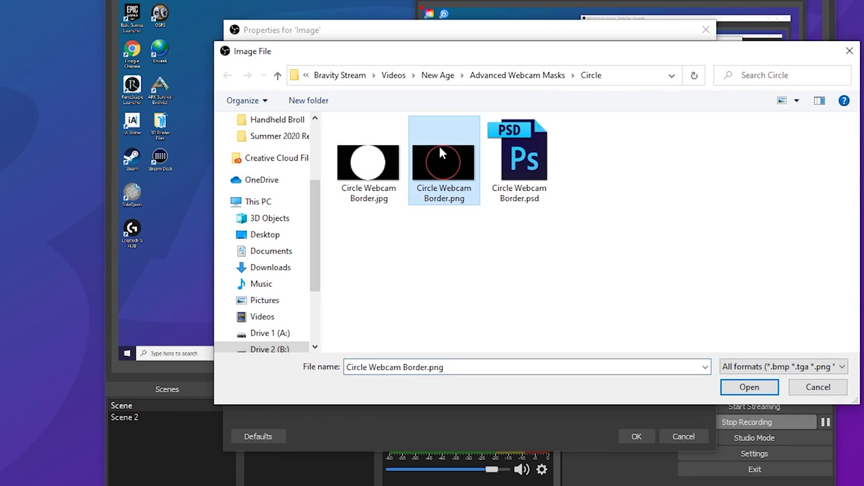
pyautogui.click(735, 387)
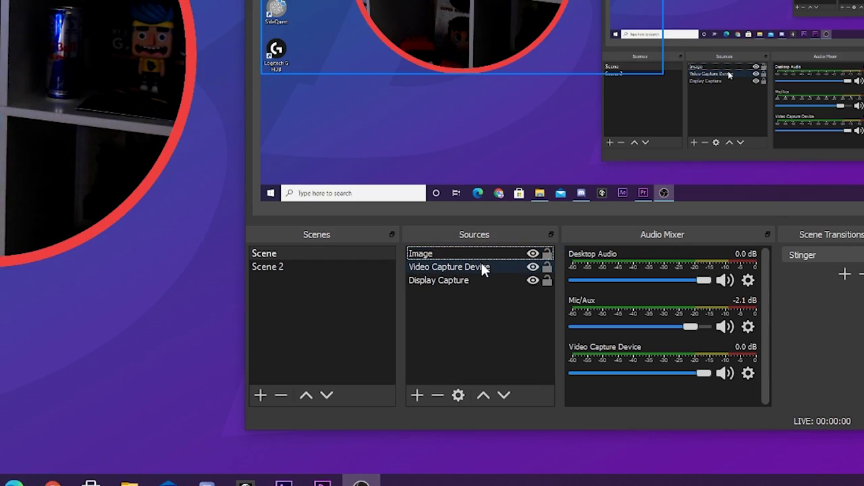
# Group the Image border and Video Capture Device sources into a group named Camera
pyautogui.click(482, 266)
pyautogui.rightClick(468, 258)
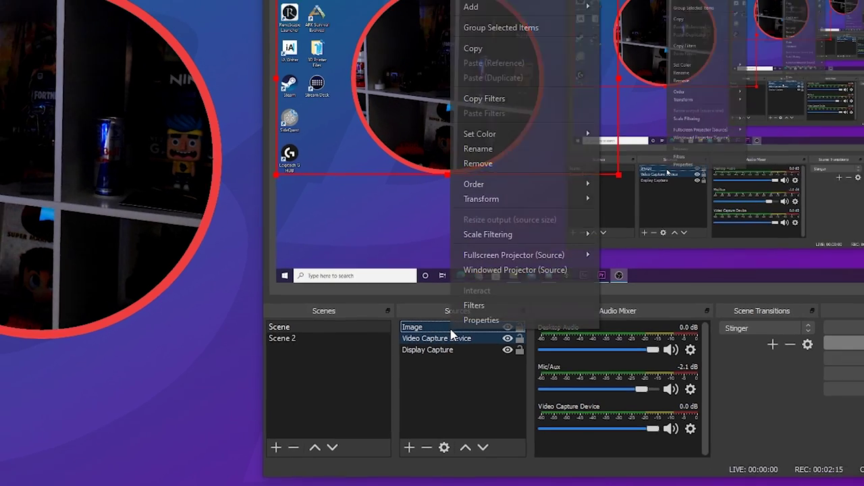
pyautogui.click(500, 108)
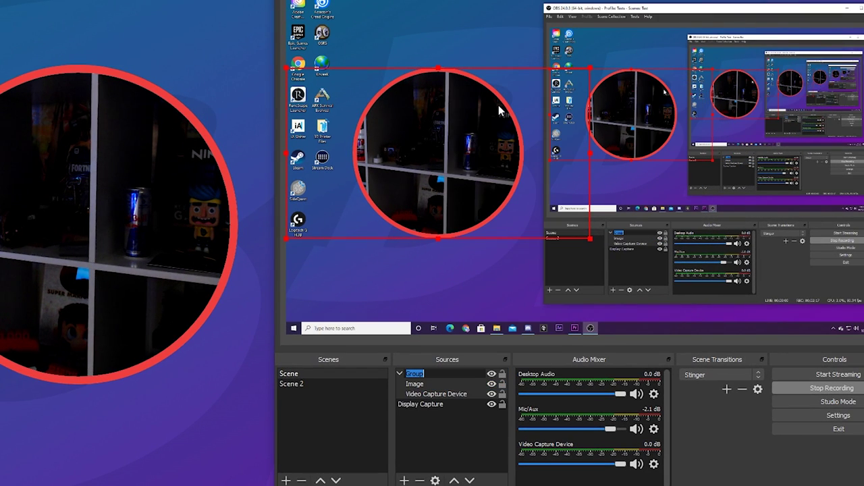
pyautogui.write('Came')
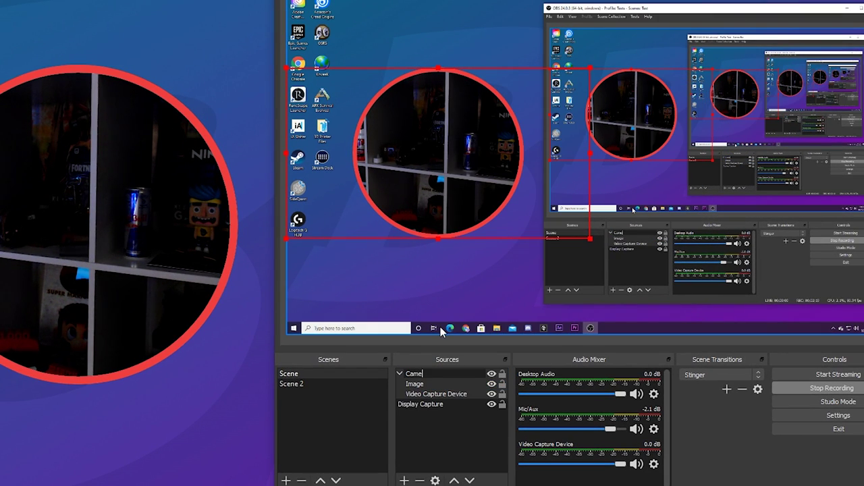
pyautogui.write('ra')
pyautogui.press('Return')
# Enlarge the circular webcam and its red border together
pyautogui.click(467, 468)
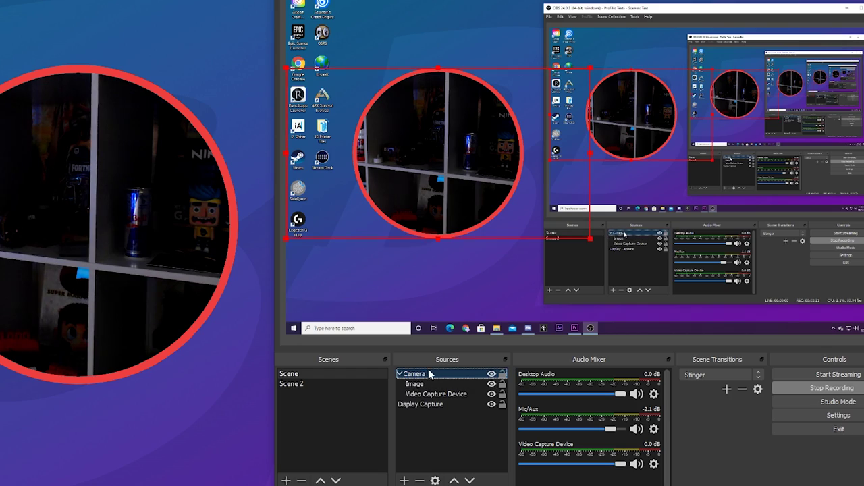
pyautogui.moveTo(593, 247); pyautogui.dragTo(577, 254)
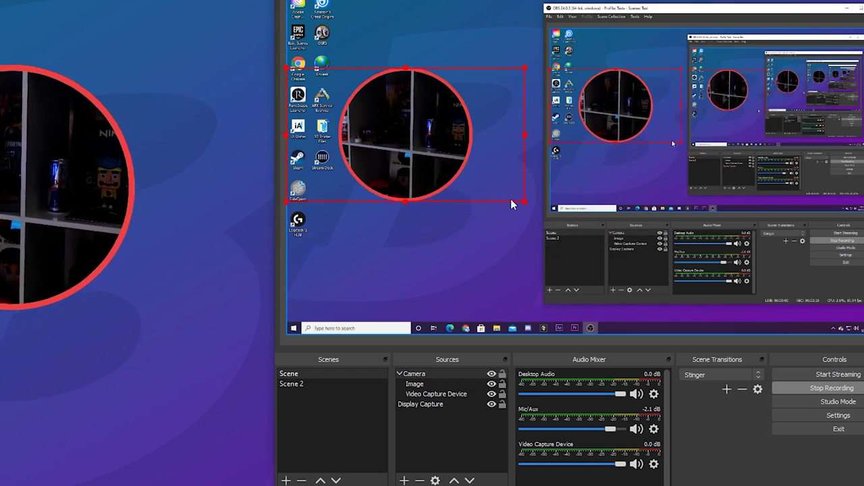
pyautogui.moveTo(577, 250)
pyautogui.mouseDown()
pyautogui.moveTo(654, 303)
pyautogui.moveTo(552, 230)
pyautogui.mouseUp()
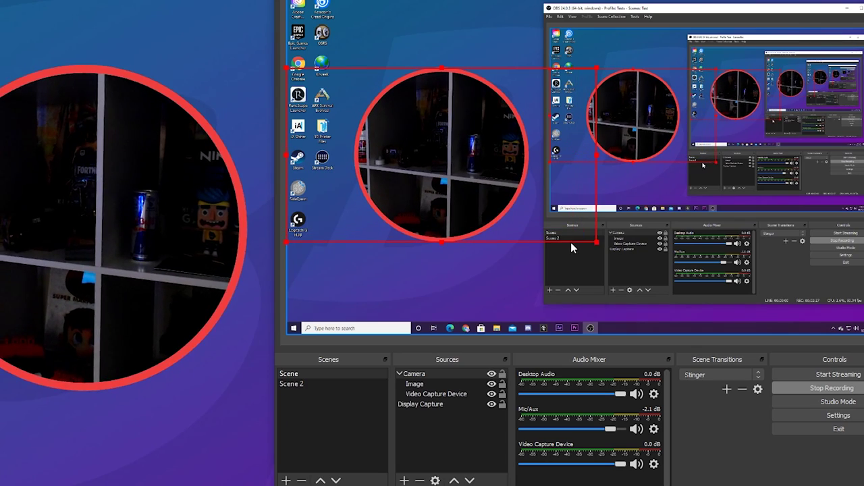